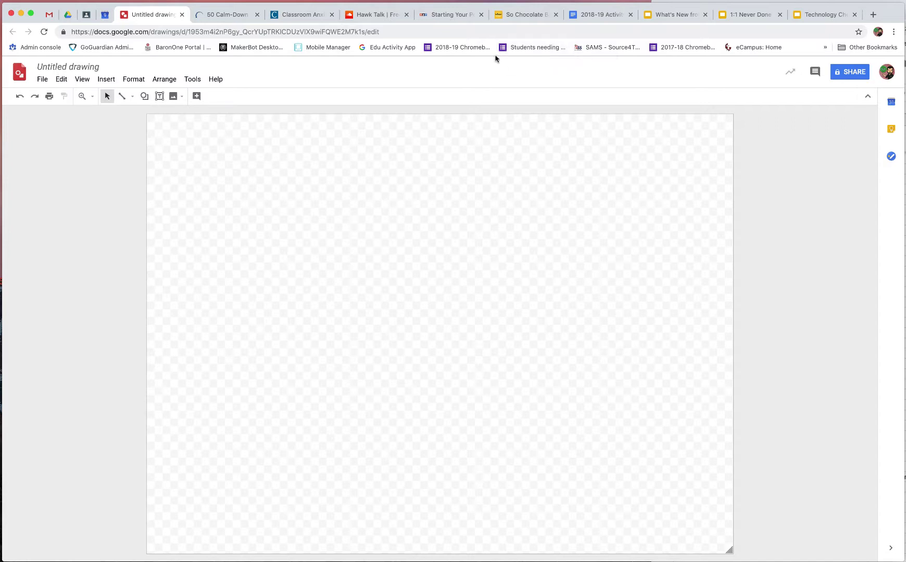
Open the Insert menu in the new blank Google Drawings canvas.
click(98, 81)
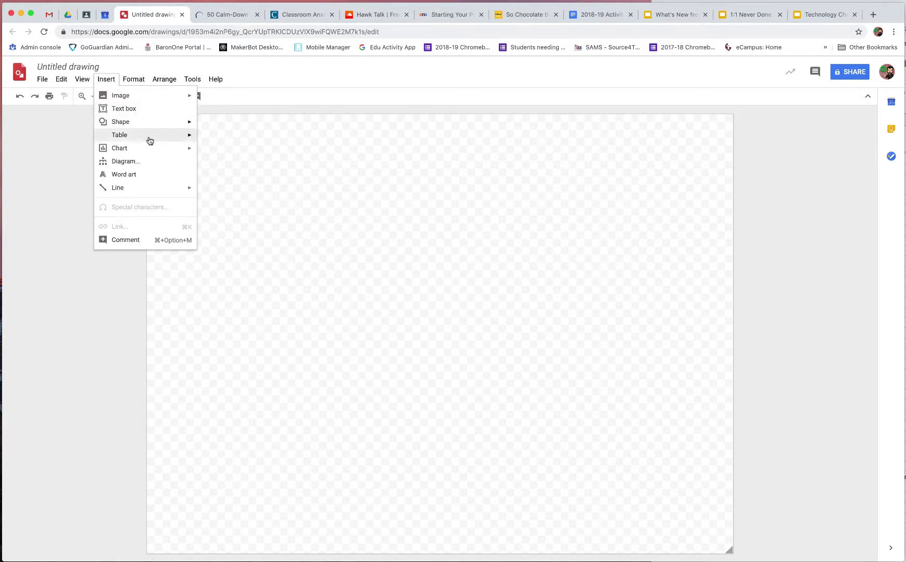
Add 'Bonora' as word art, fill it solid black, and position it on the canvas.
click(156, 177)
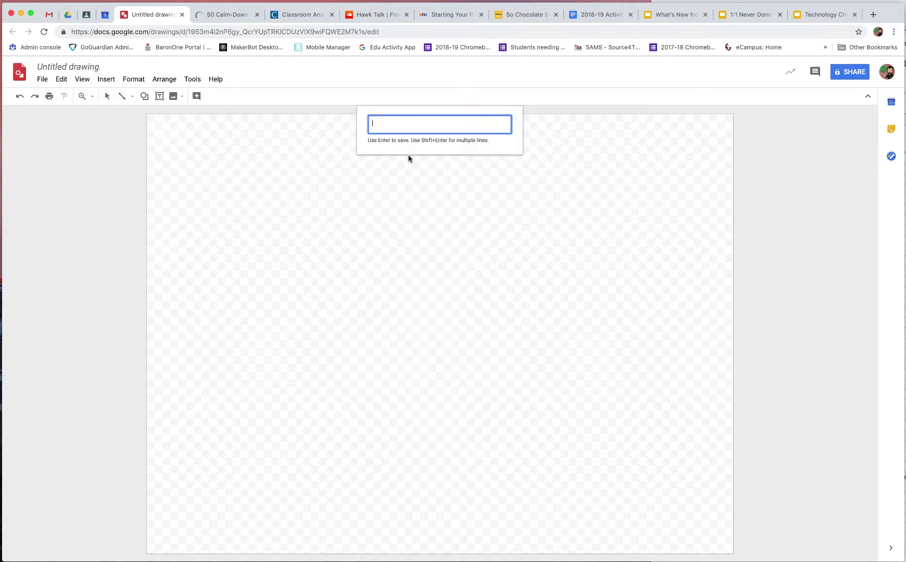
text(Bonora)
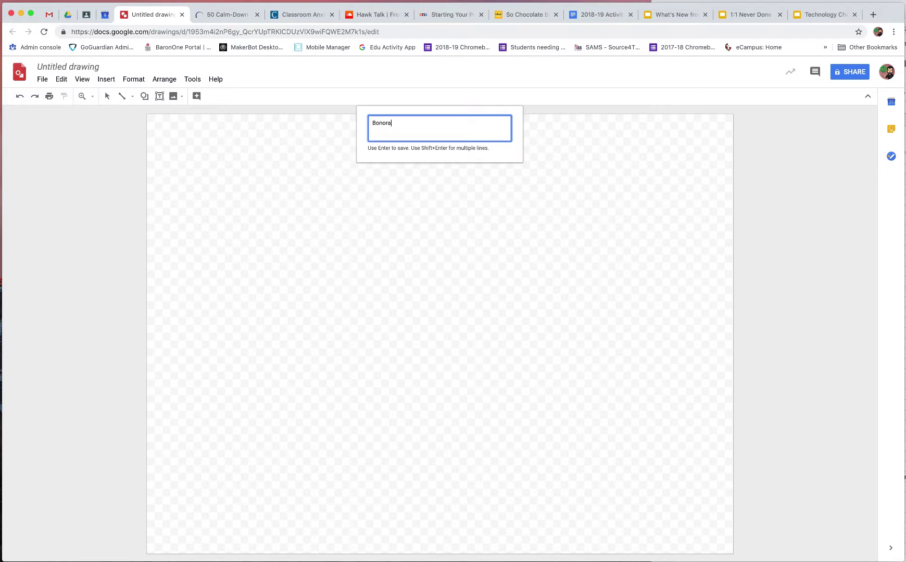
key(Return)
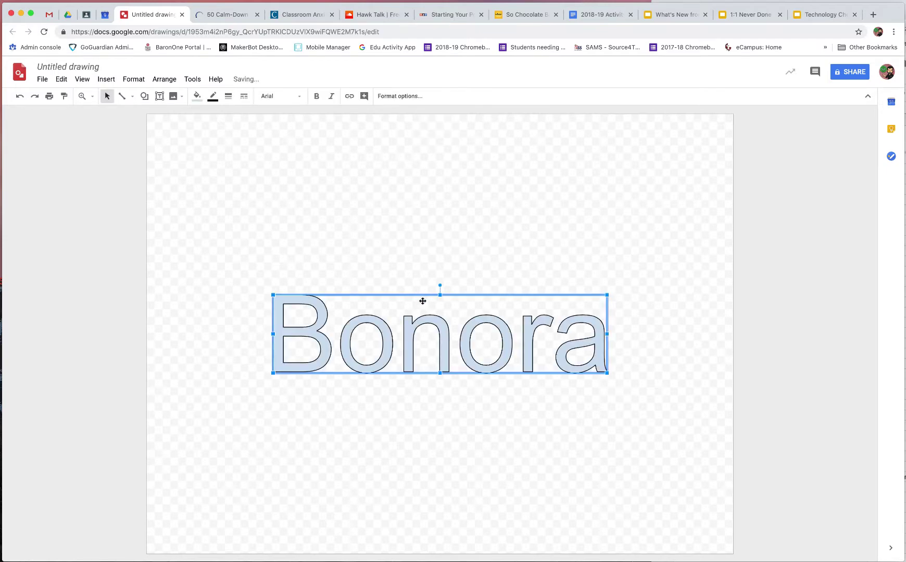
drag(428, 318, 392, 276)
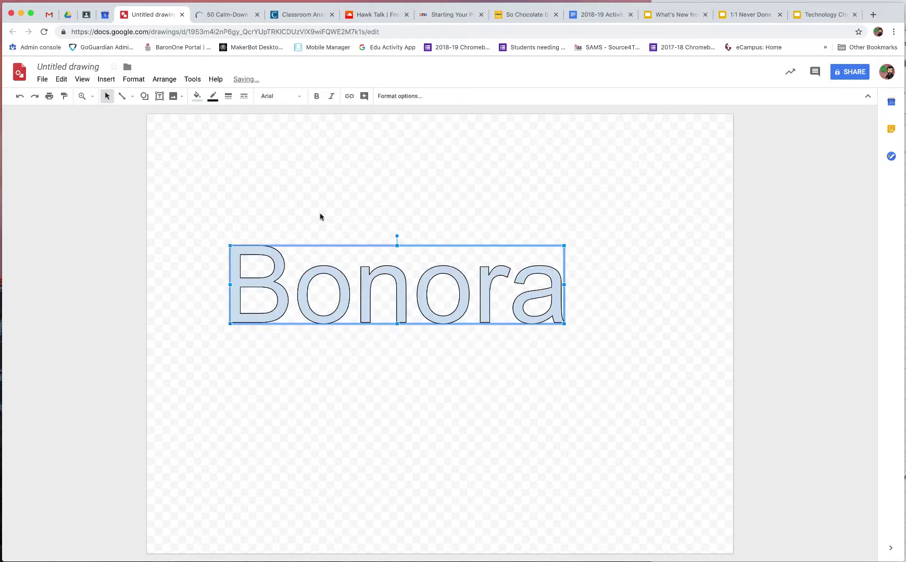
click(198, 101)
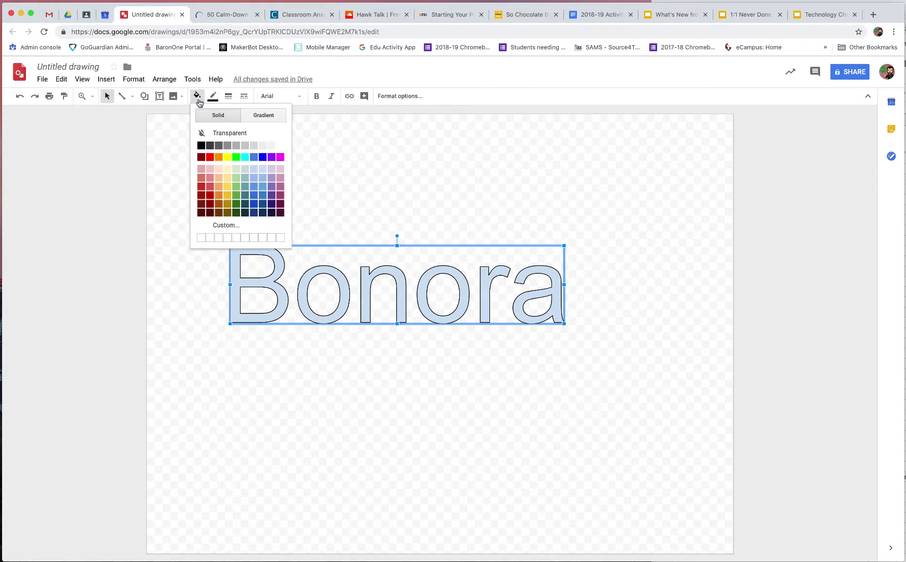
click(201, 145)
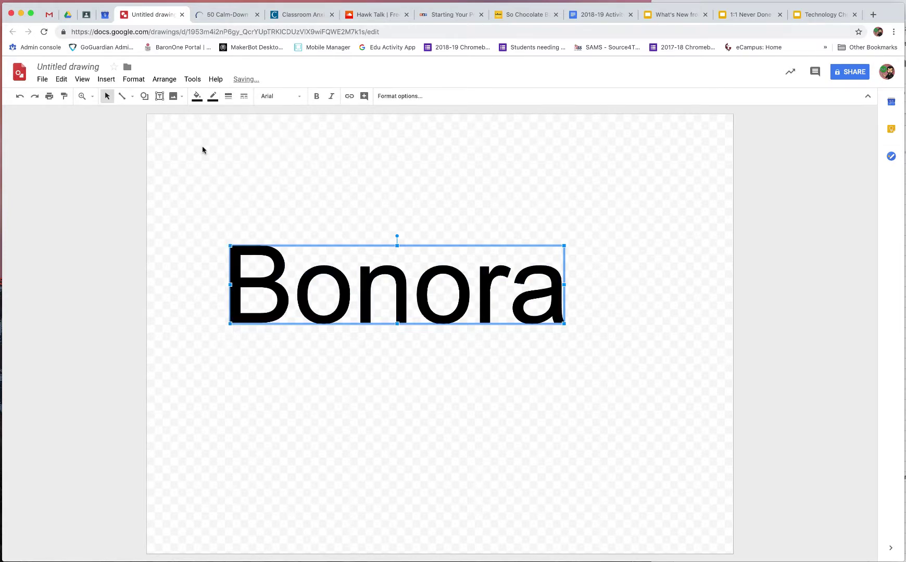
drag(411, 311, 406, 303)
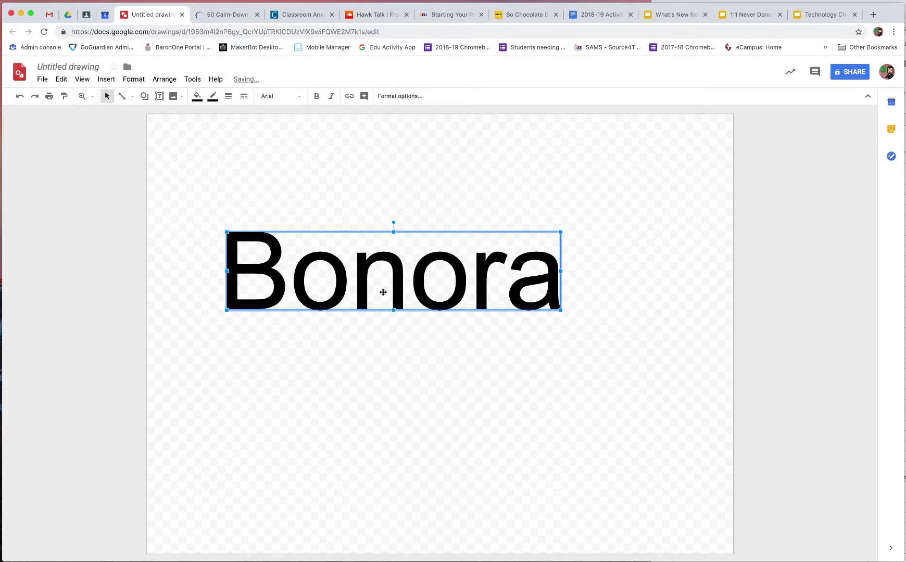
Switch the Bonora word art to the Lobster font and drag it down toward the page centre.
click(273, 96)
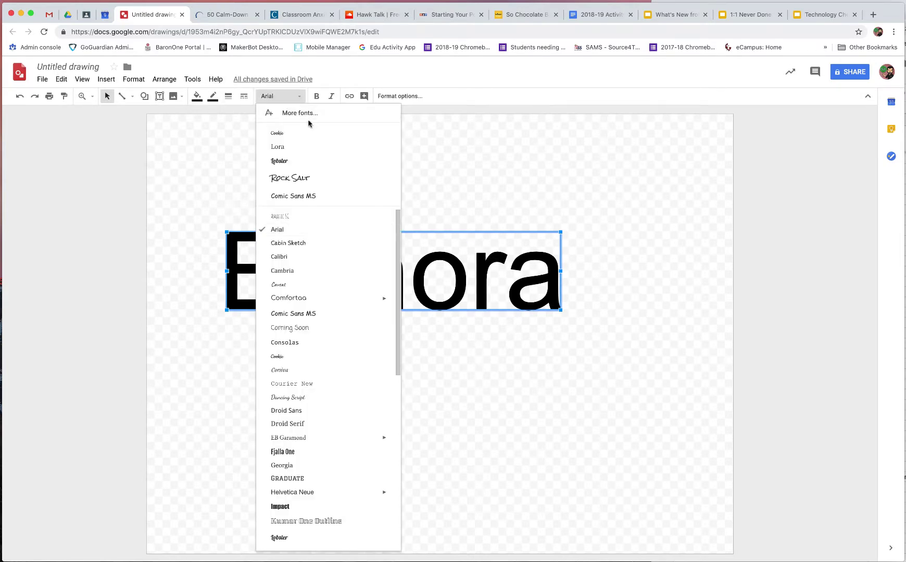
click(321, 163)
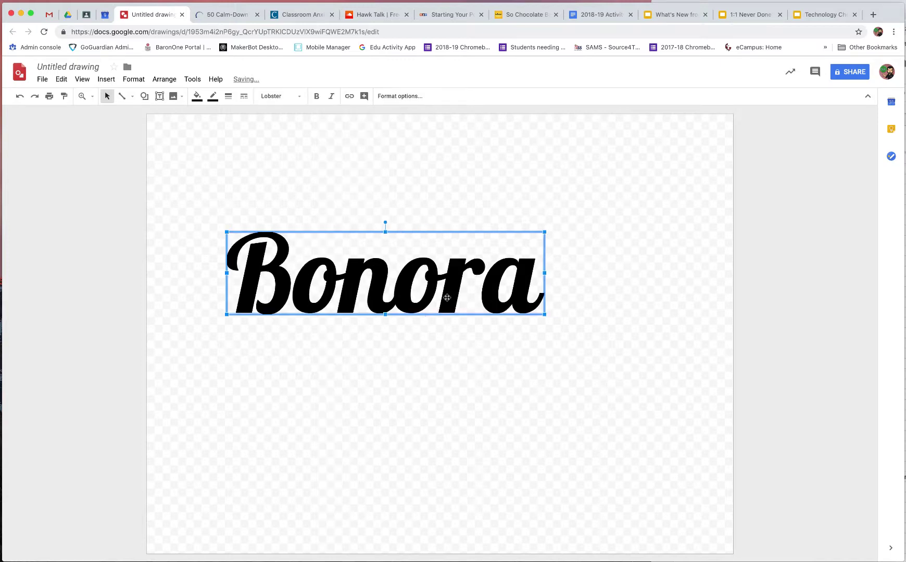
drag(448, 299, 481, 305)
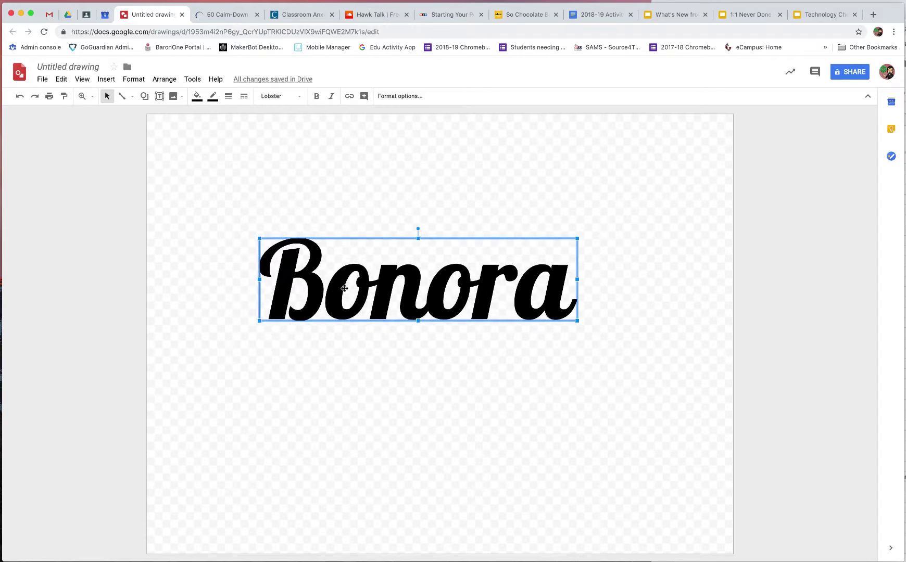
drag(344, 288, 354, 332)
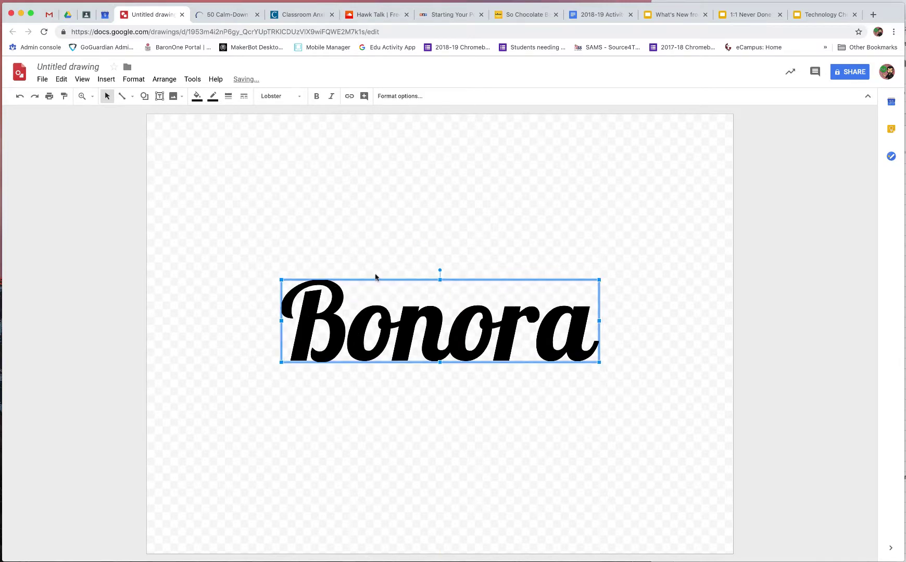
In a new tab, search Google Images for 'eagles logo'.
click(873, 15)
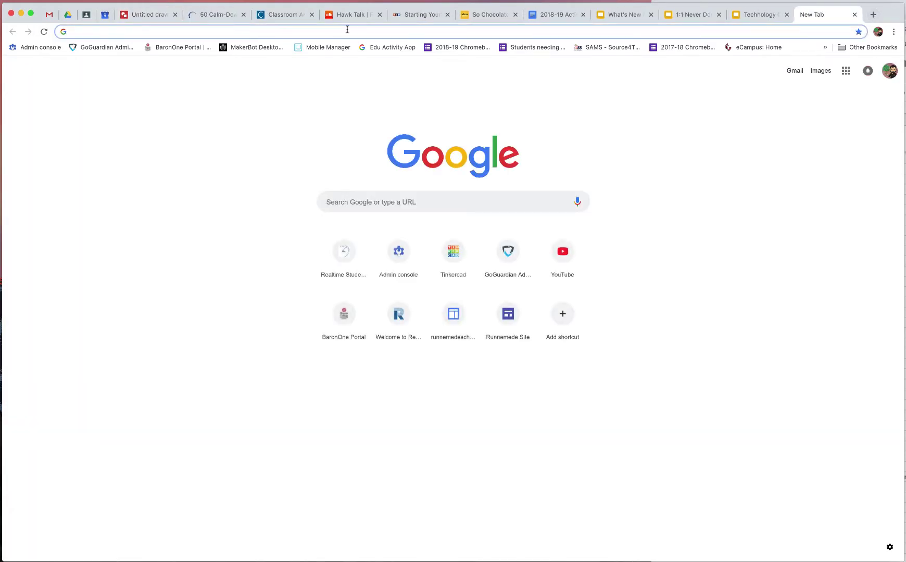
text(eagles)
key(Return)
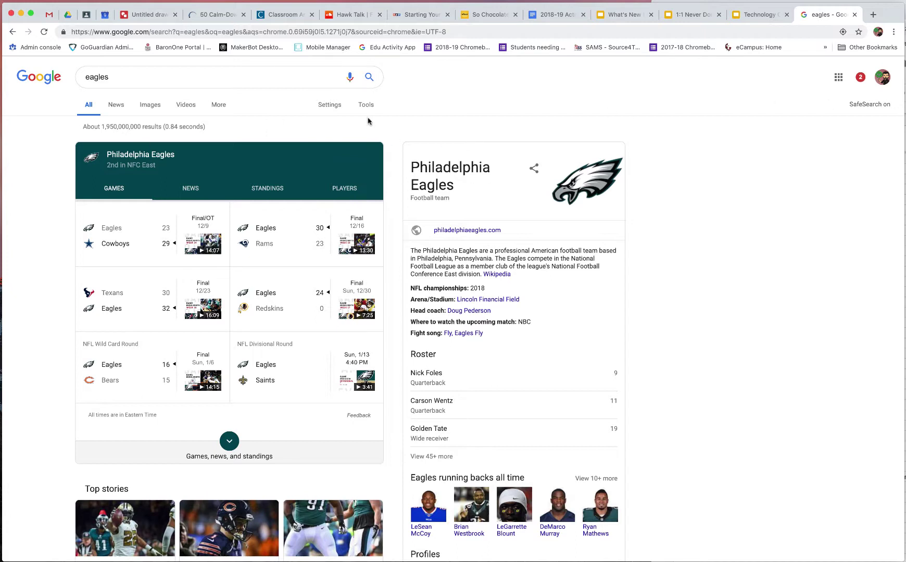
click(151, 105)
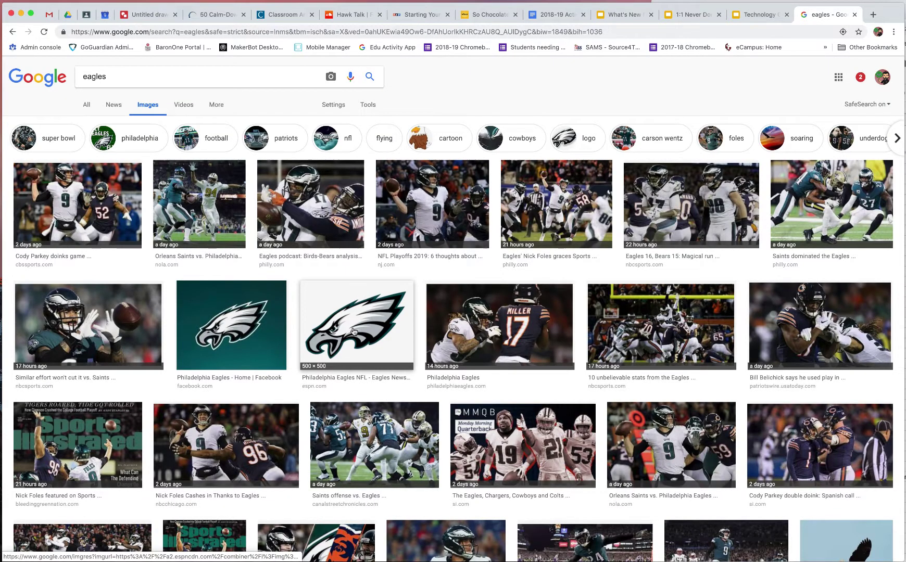
click(156, 74)
text(lo)
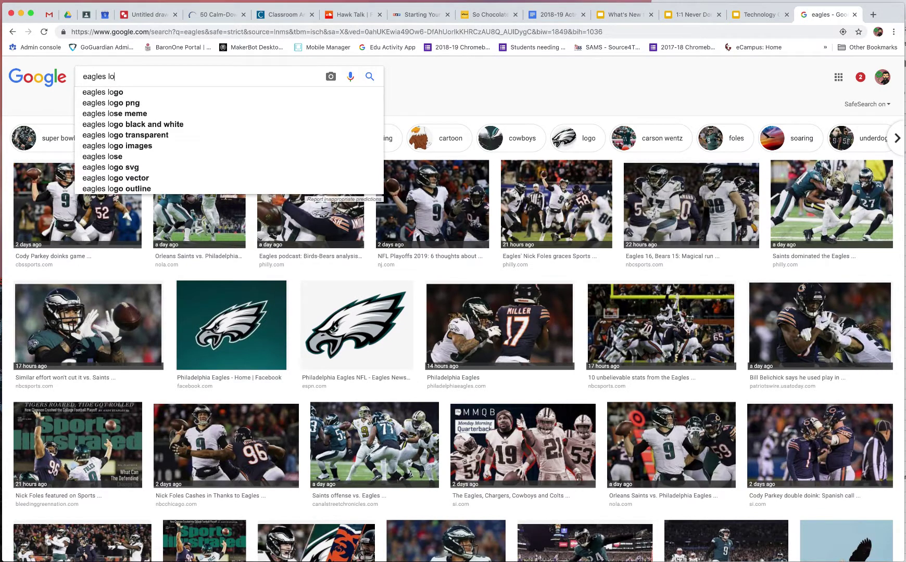
text(go)
key(Return)
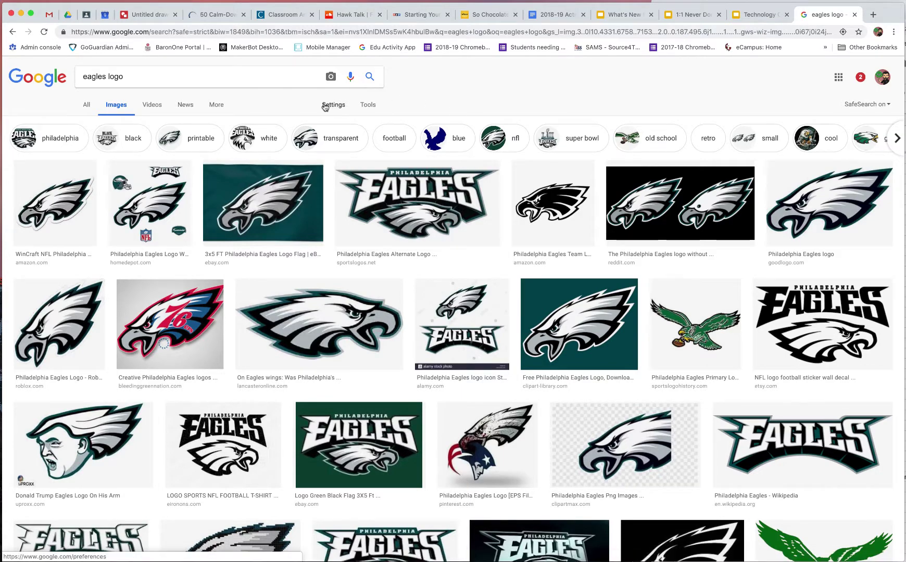
Filter the eagles logo image results to black and white only.
click(365, 105)
click(133, 125)
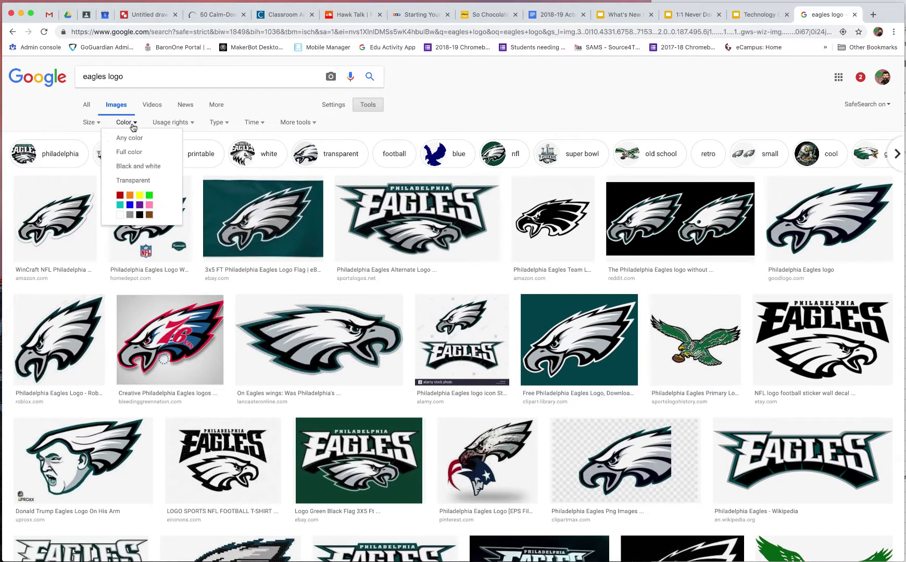
click(137, 167)
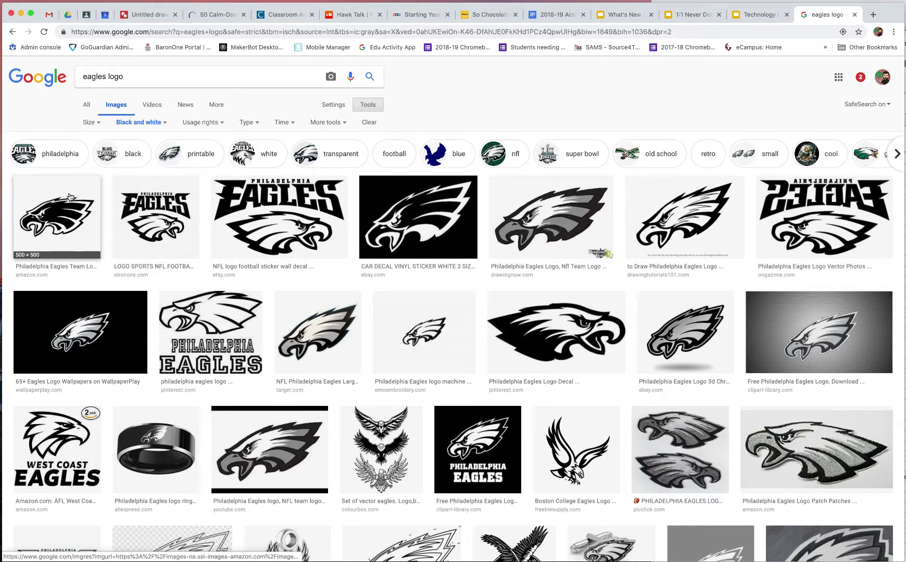
Save the first black-and-white eagle logo to the Desktop as 41A-ywkx6nL.jpg.
click(55, 208)
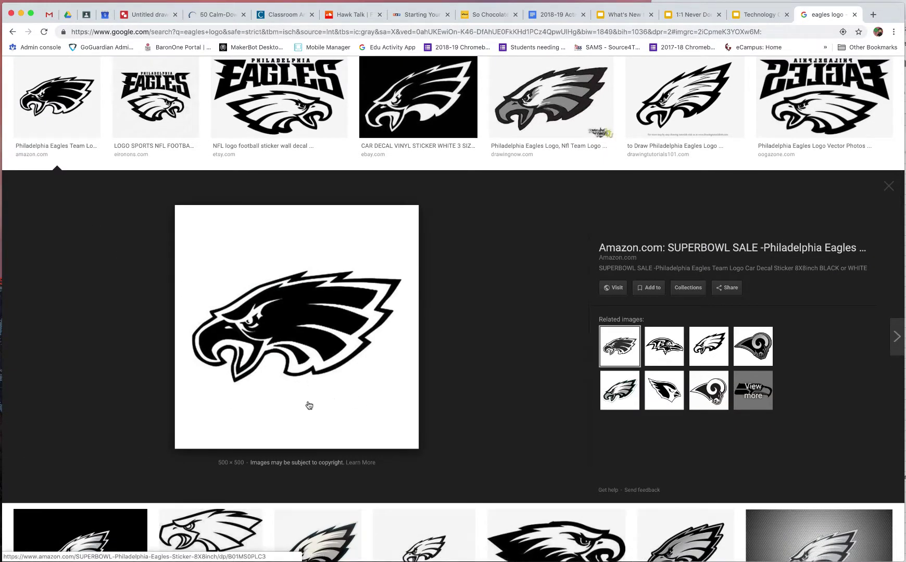
right_click(309, 402)
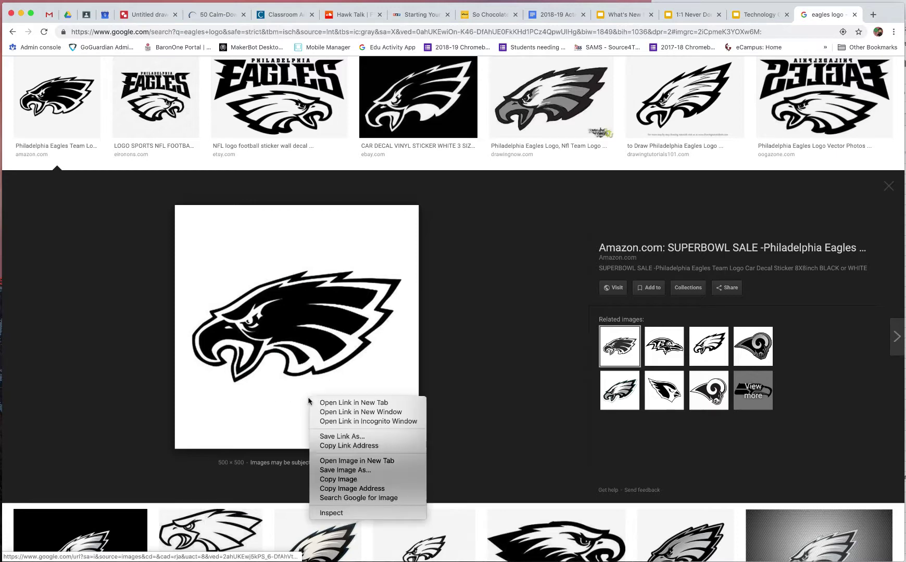
click(345, 470)
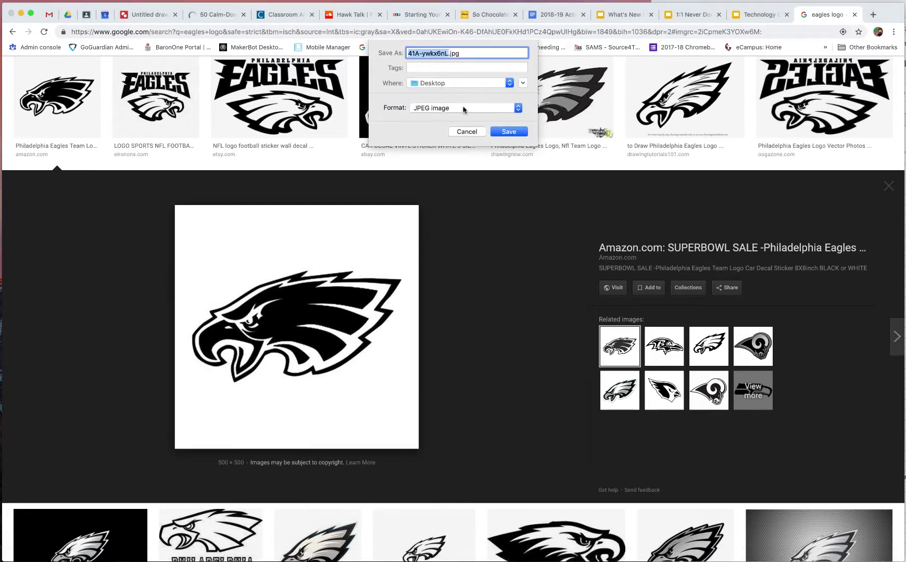
click(509, 133)
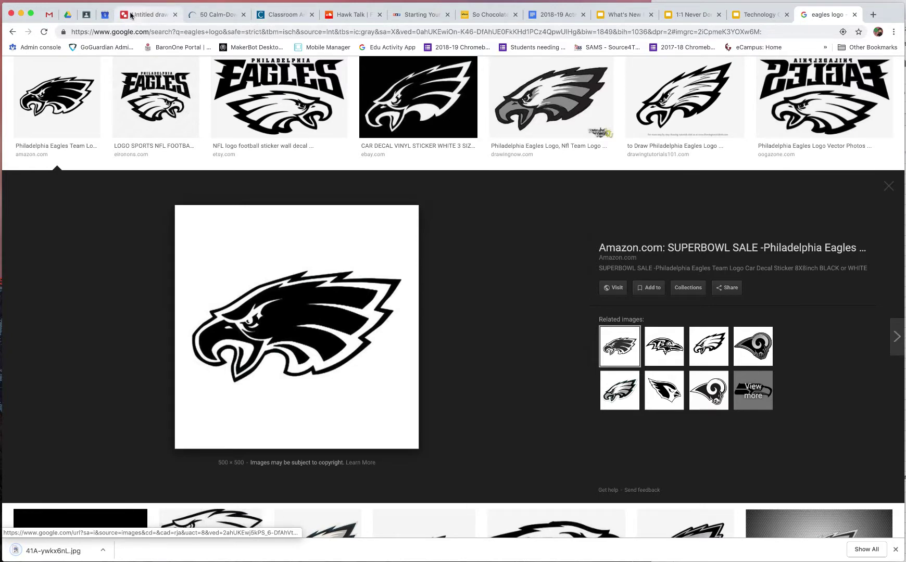
Drag the downloaded eagle JPG into the drawing and arrange it above the Bonora text.
click(153, 16)
drag(54, 552, 399, 407)
drag(296, 433, 457, 235)
drag(455, 335, 449, 378)
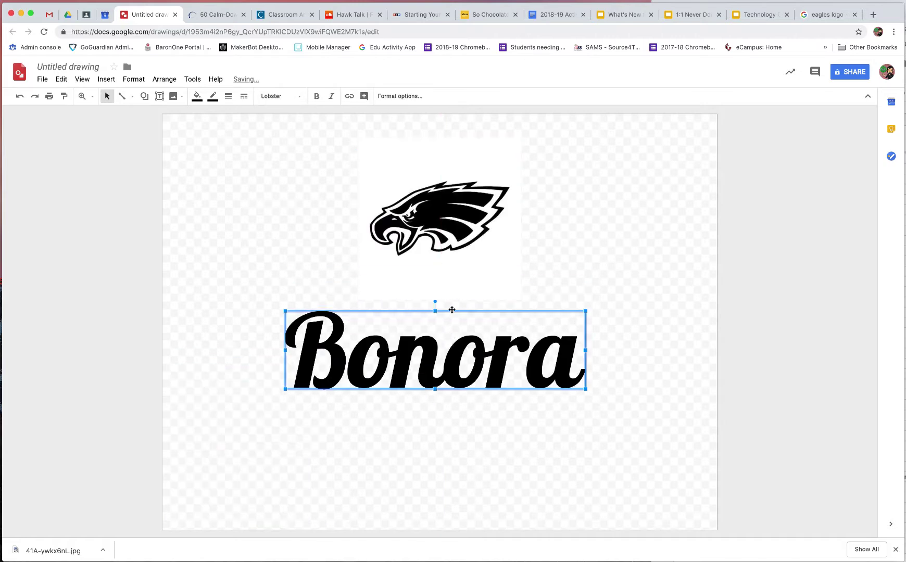
drag(446, 266, 447, 317)
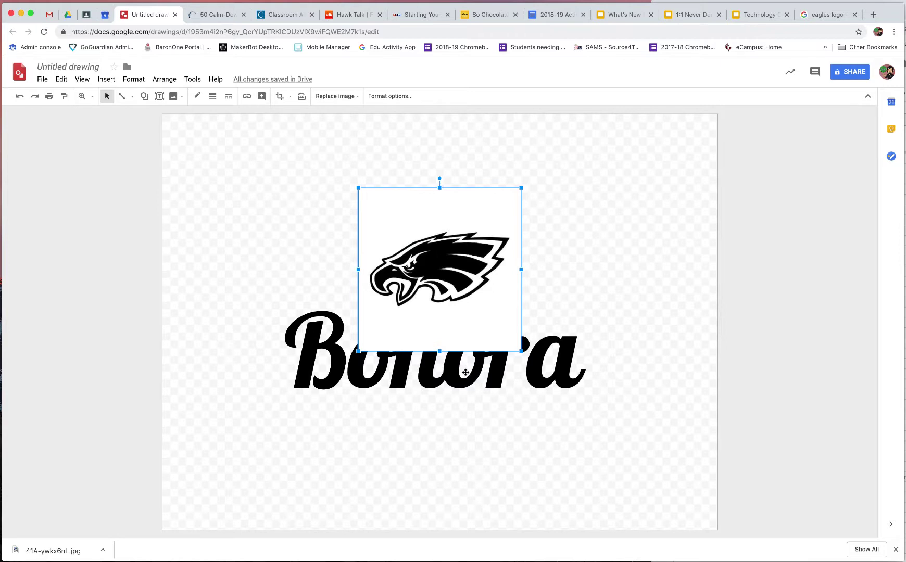
click(566, 374)
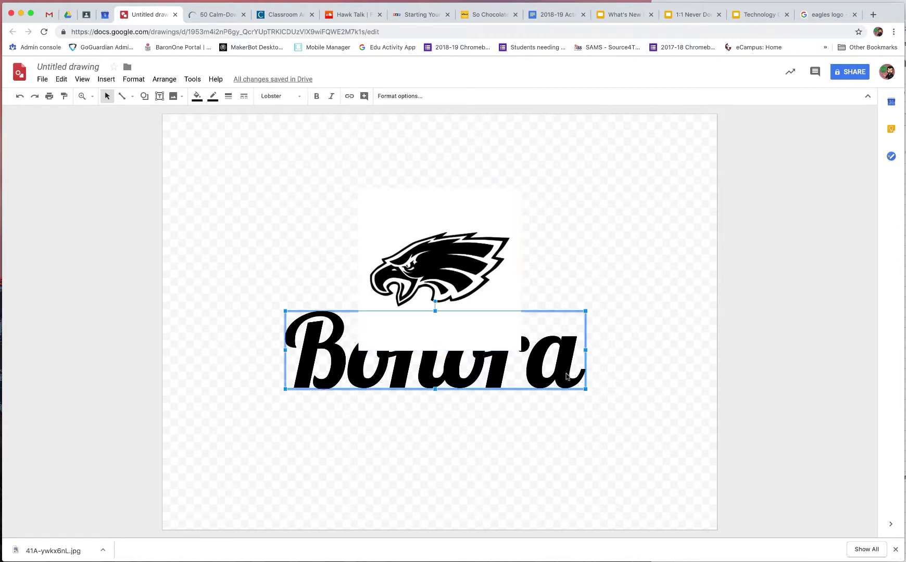
Bring the Bonora text in front of the eagle image.
right_click(567, 376)
mouse_move(582, 283)
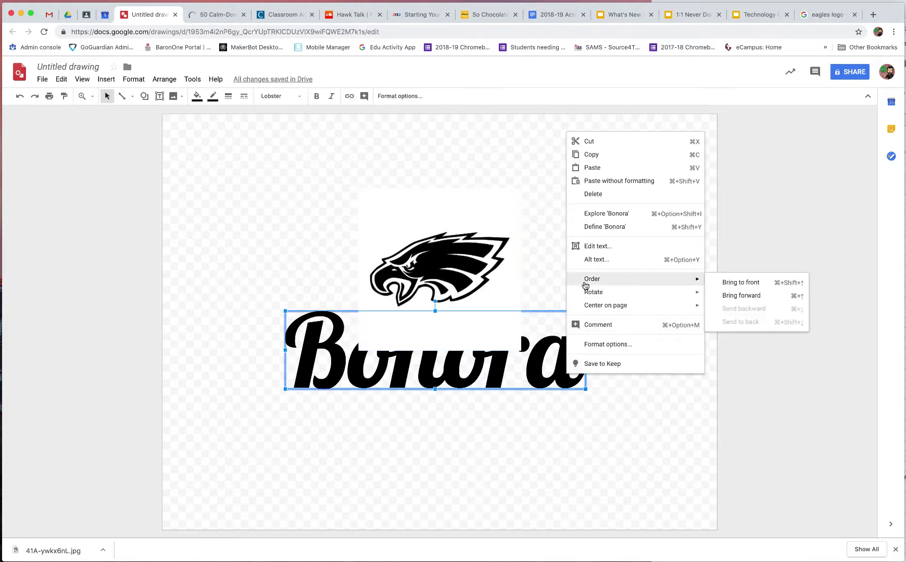
click(747, 283)
Enlarge the eagle image and centre Bonora over it as one logo.
drag(458, 264, 418, 243)
drag(480, 329, 570, 418)
click(478, 320)
drag(478, 321, 482, 347)
click(467, 287)
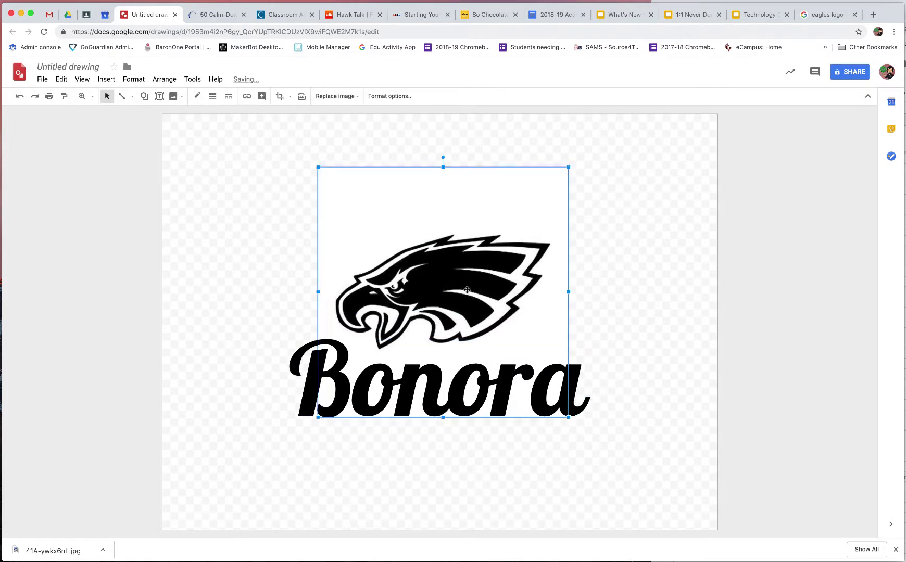
click(663, 509)
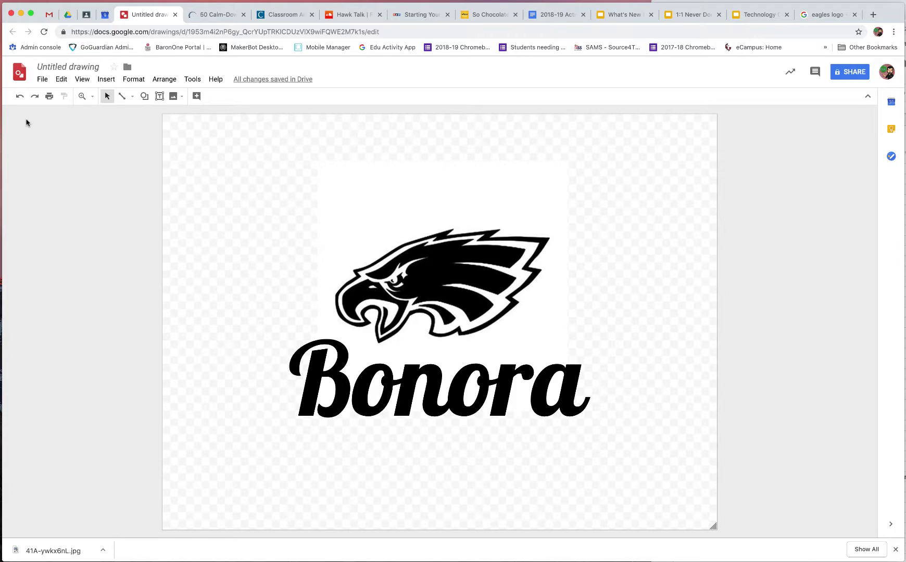
Download the drawing as a PNG image, Untitled drawing.png.
click(42, 82)
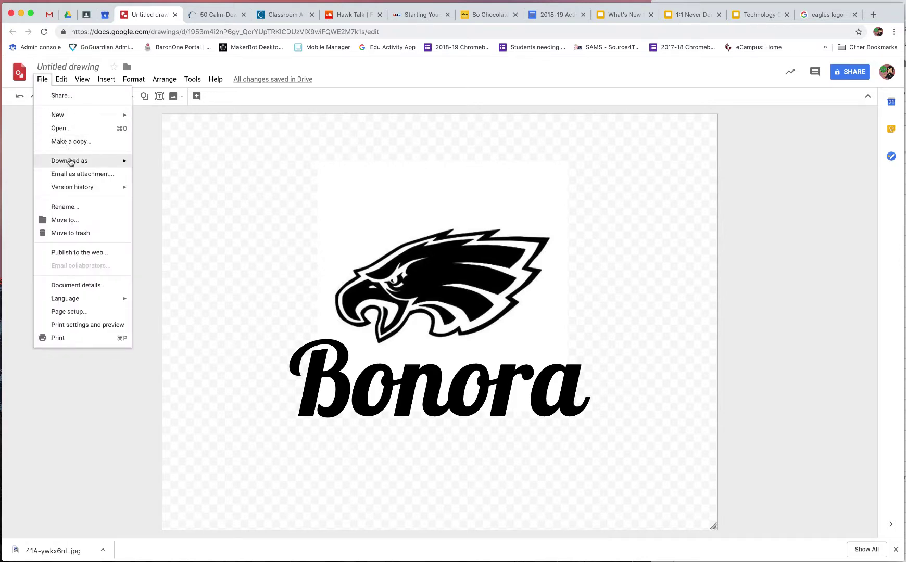
mouse_move(71, 162)
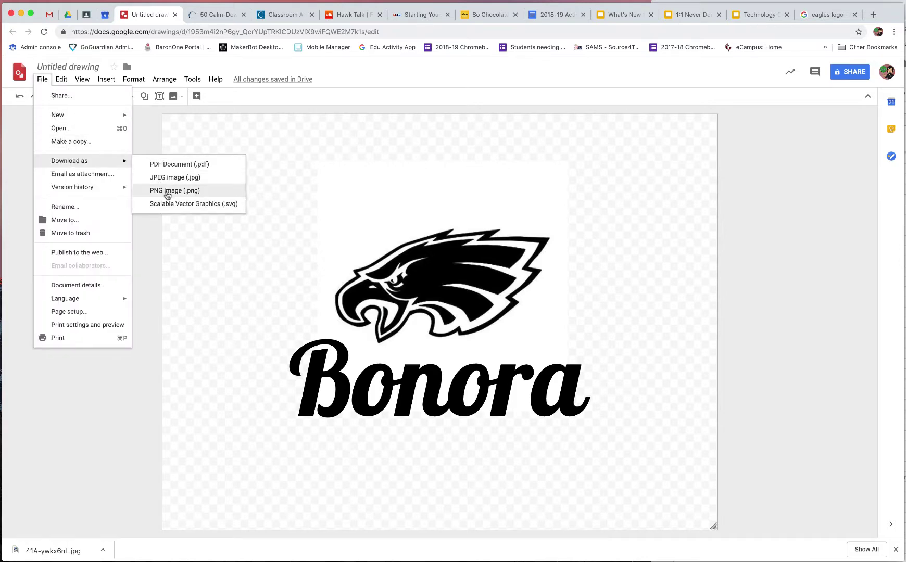
click(167, 191)
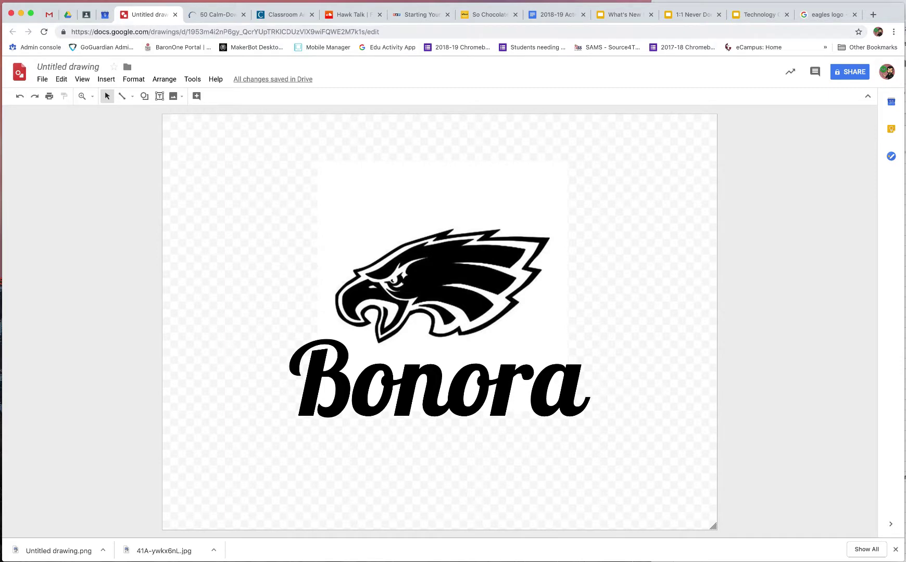
Upload Untitled drawing.png from the download bar into My Drive and locate it.
click(67, 15)
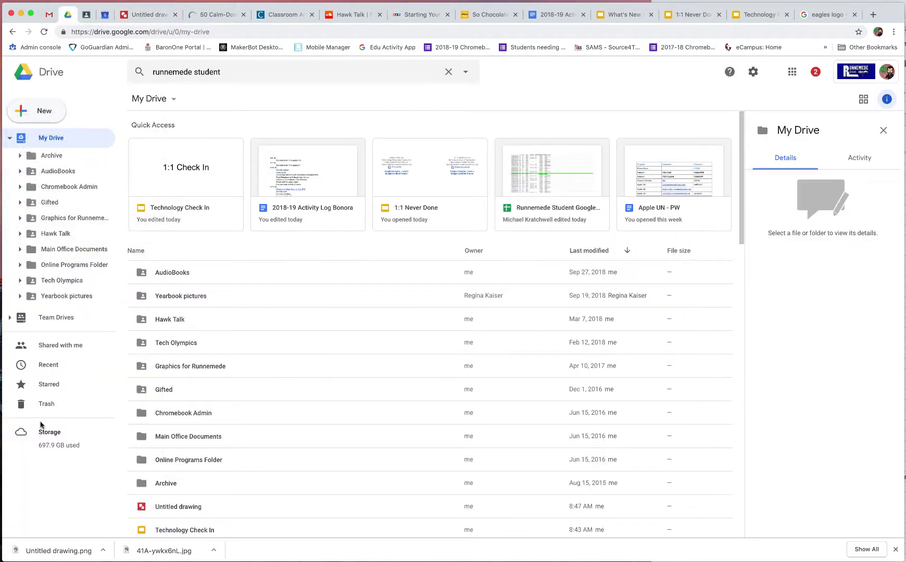
scroll(363, 443, down, 15)
scroll(276, 446, up, 3)
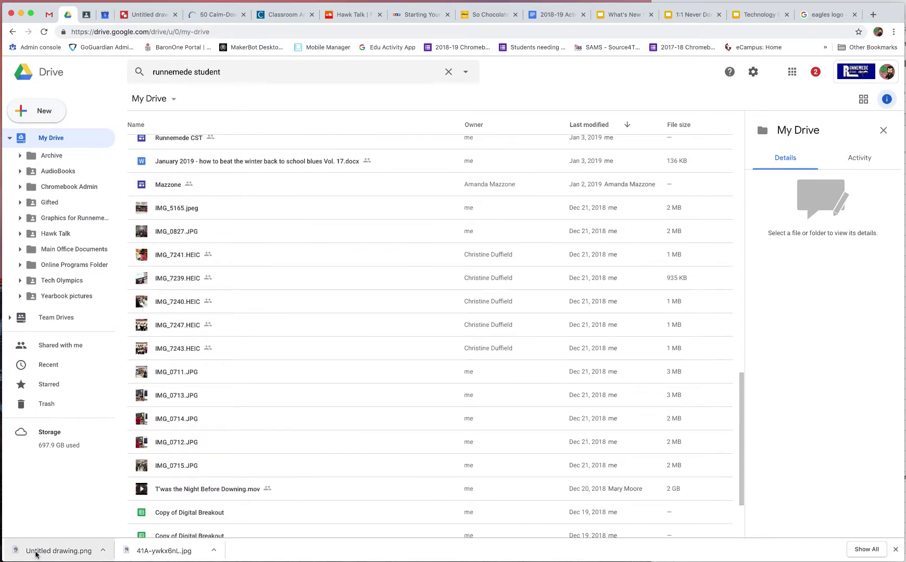
drag(41, 548, 322, 416)
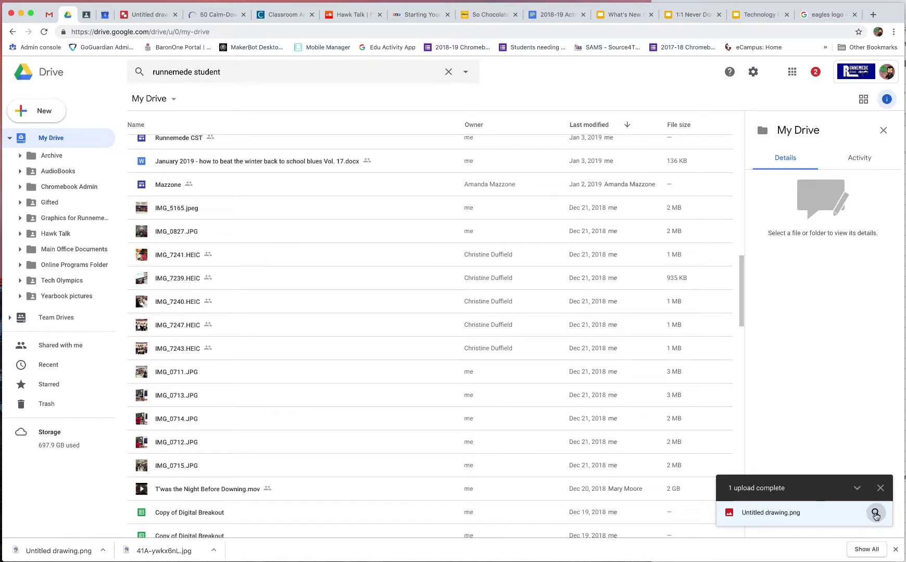
click(875, 514)
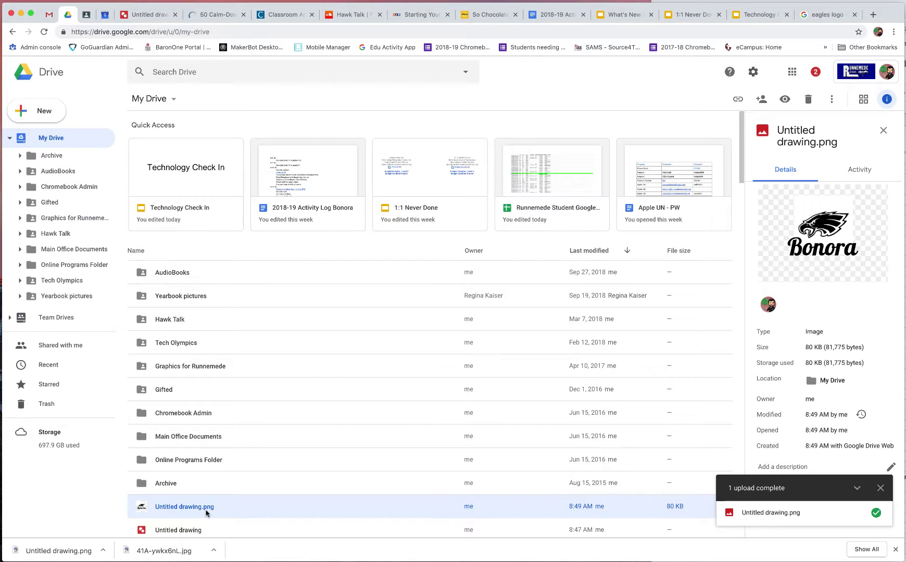
Preview the uploaded logo, dismiss its Share options, and return to the eagles logo tab.
click(785, 99)
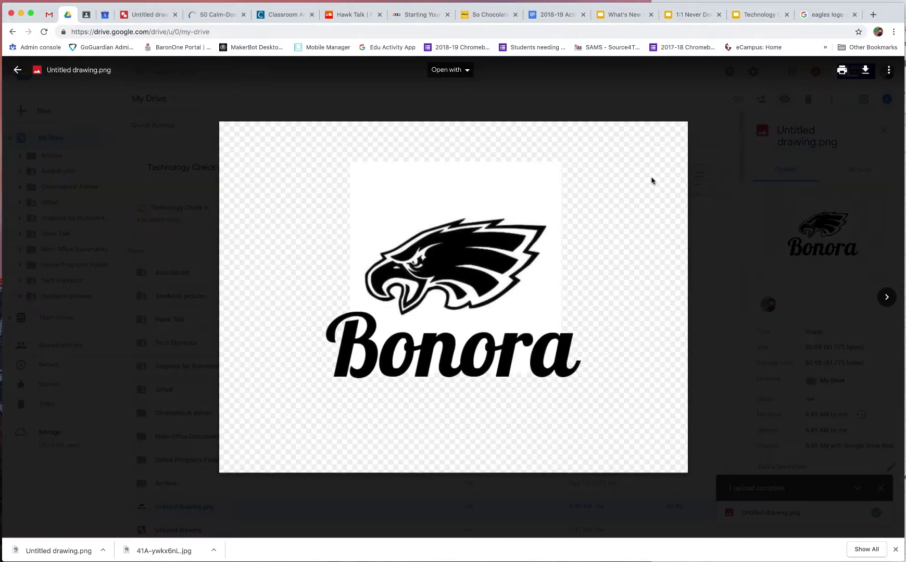
click(889, 70)
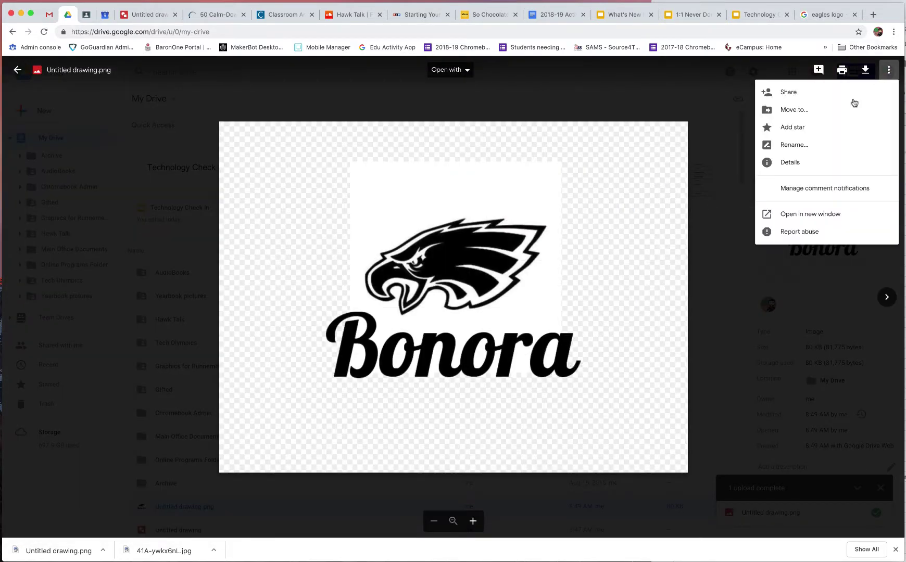
click(801, 96)
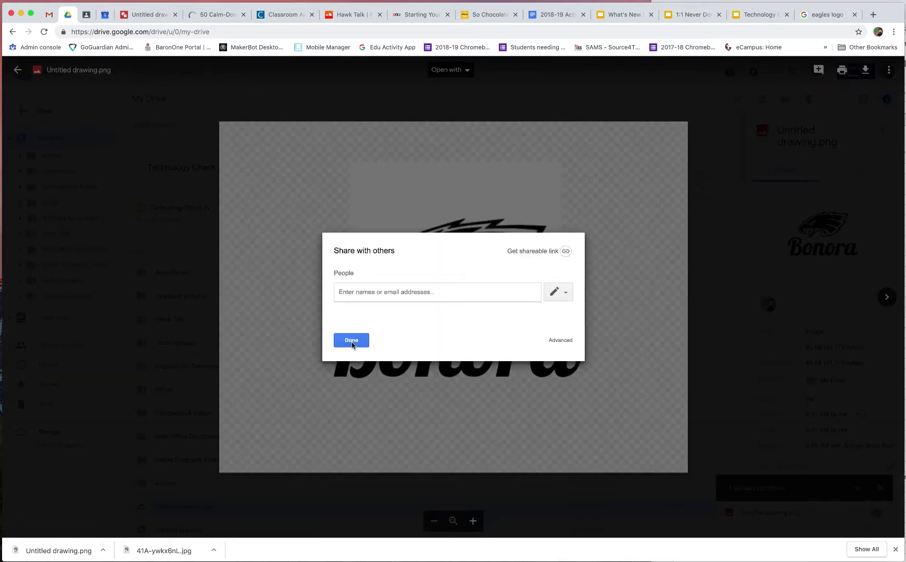
click(351, 341)
click(812, 14)
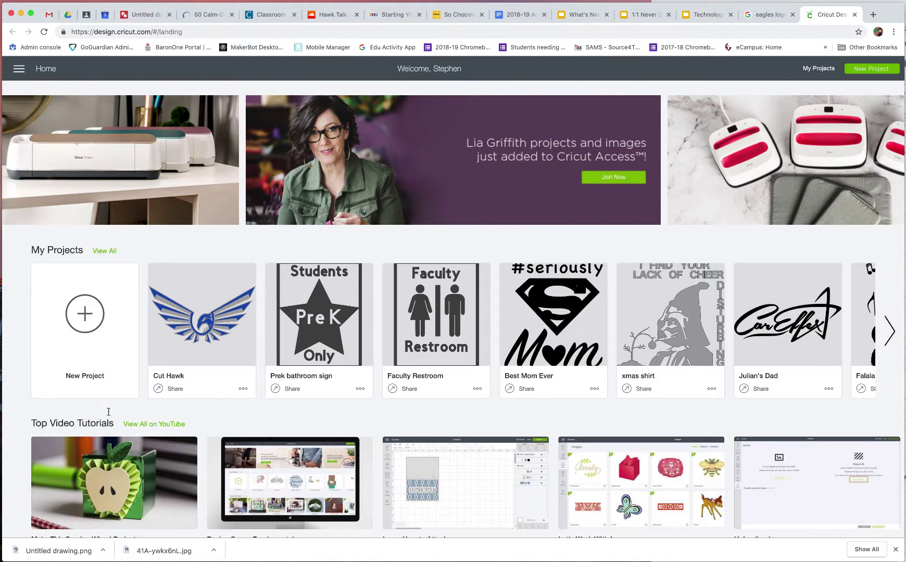
Start a new blank project, dismissing the orientation tip and skipping the tutorial.
click(77, 322)
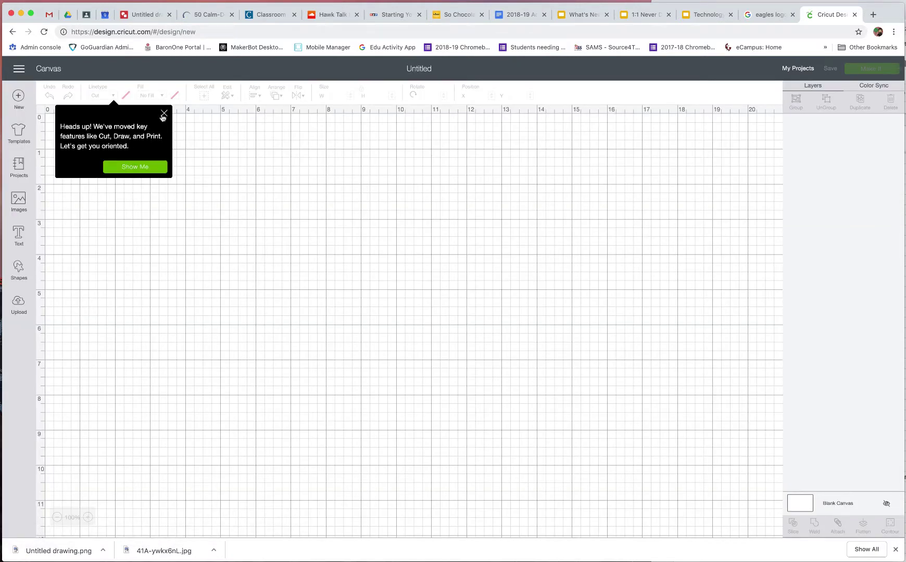
click(164, 114)
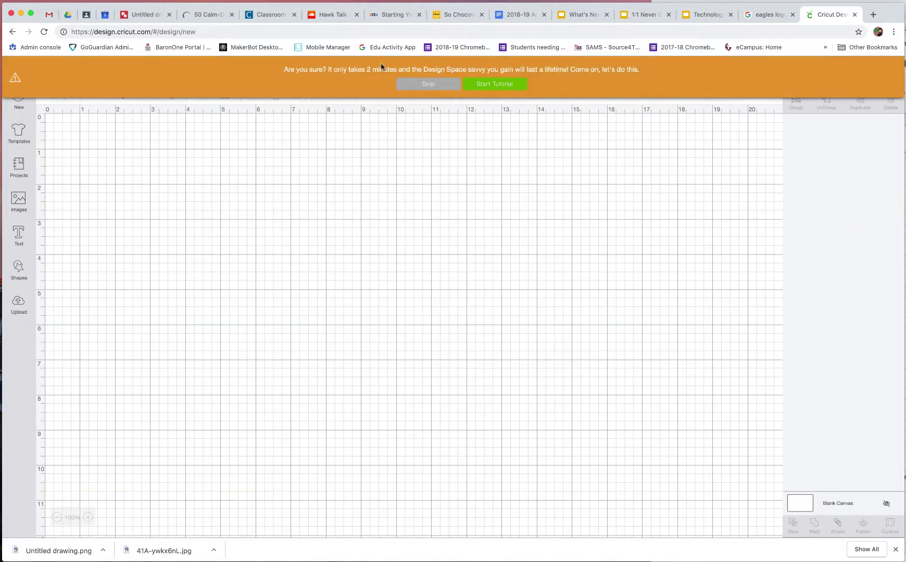
click(457, 90)
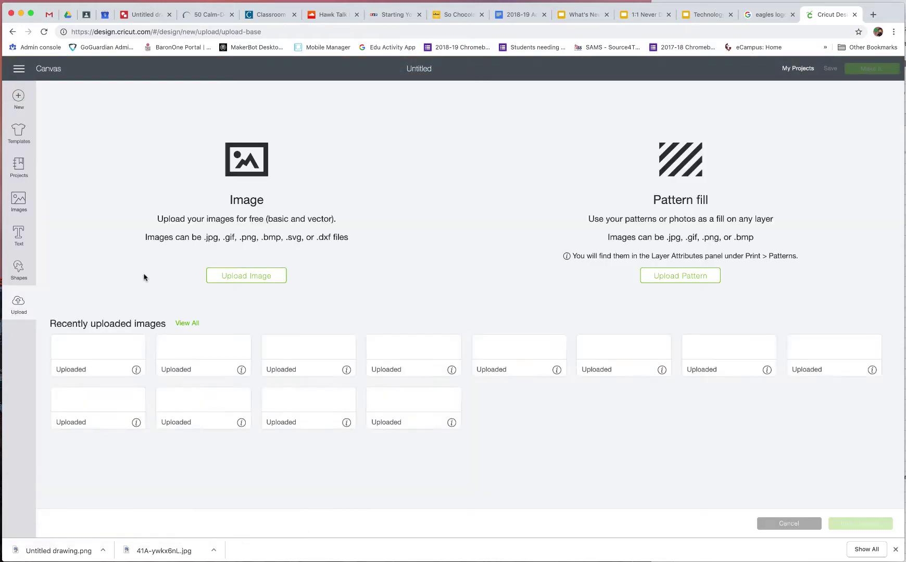
Upload the Bonora eagle PNG as a Simple image and continue to erasing.
click(222, 279)
drag(80, 559, 381, 328)
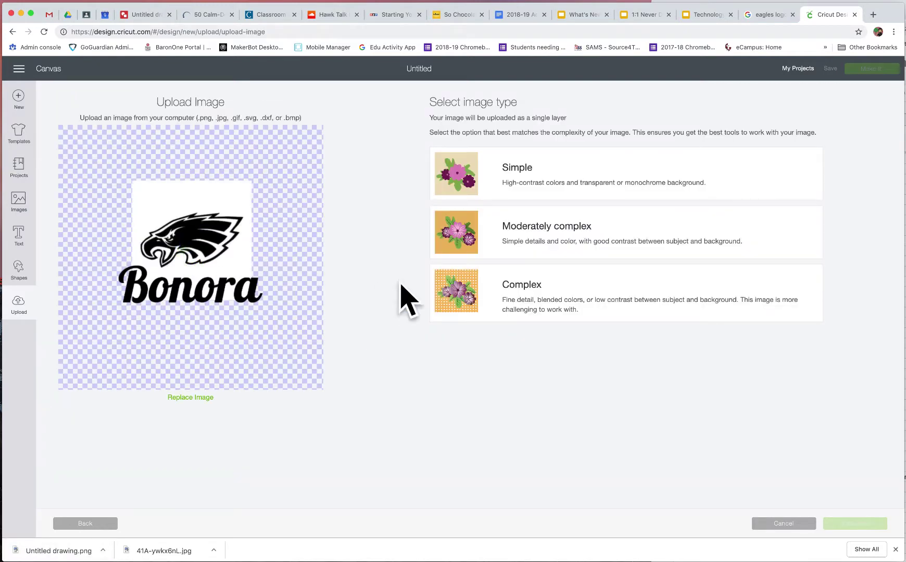
click(535, 183)
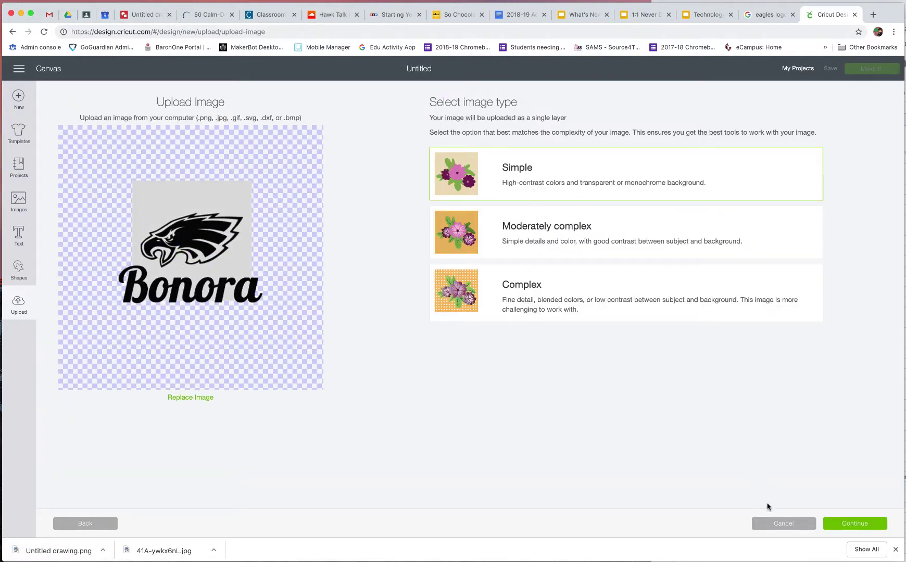
click(827, 522)
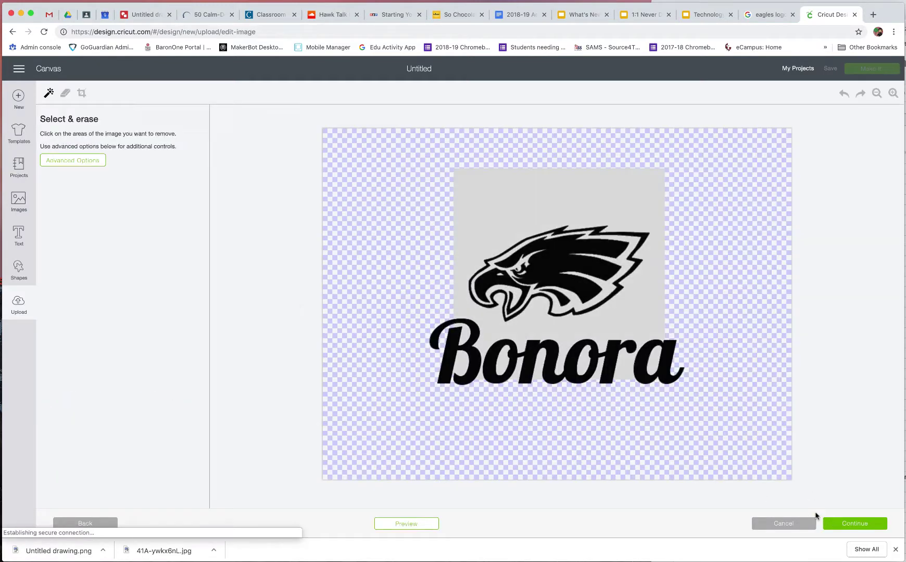
Erase the grey background, the grey inside the B, o, n, o, a, and around the eagle head.
click(540, 324)
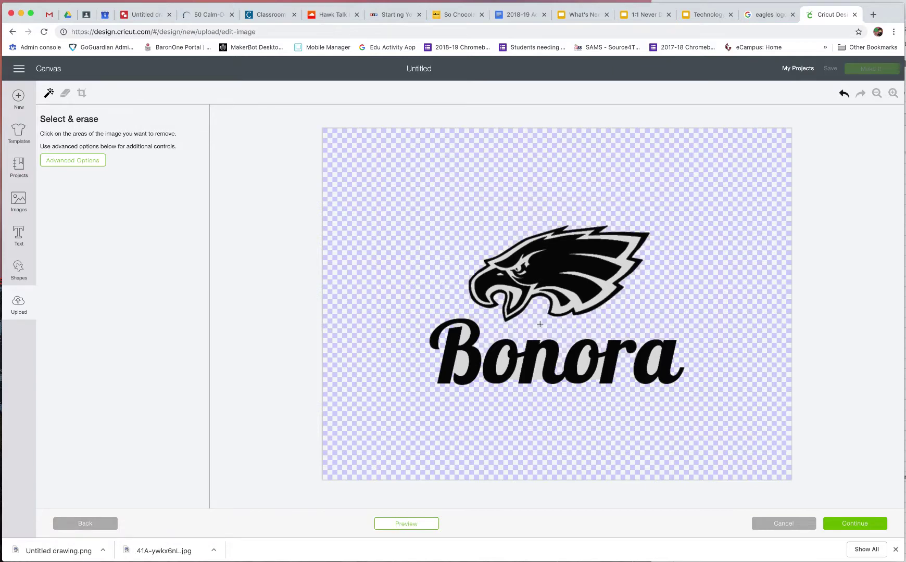
click(503, 365)
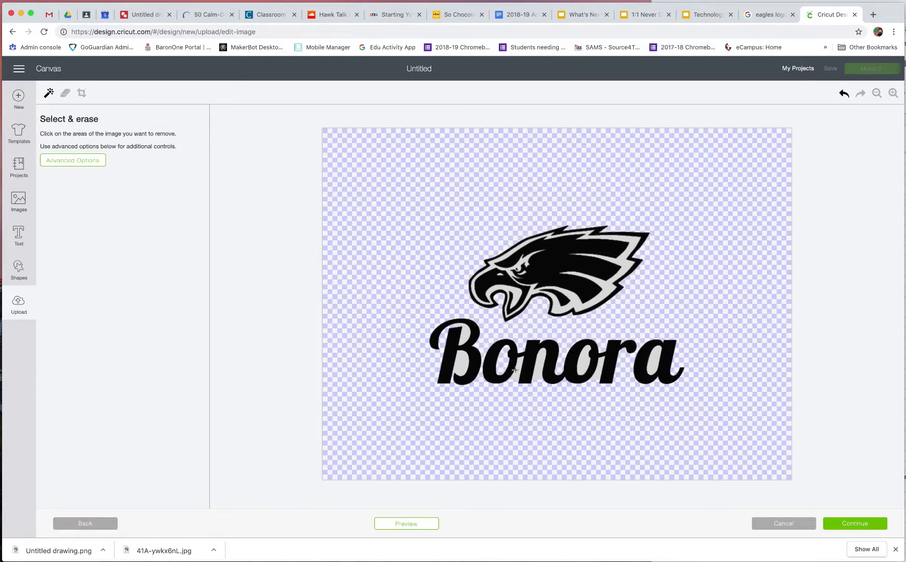
click(541, 364)
click(460, 363)
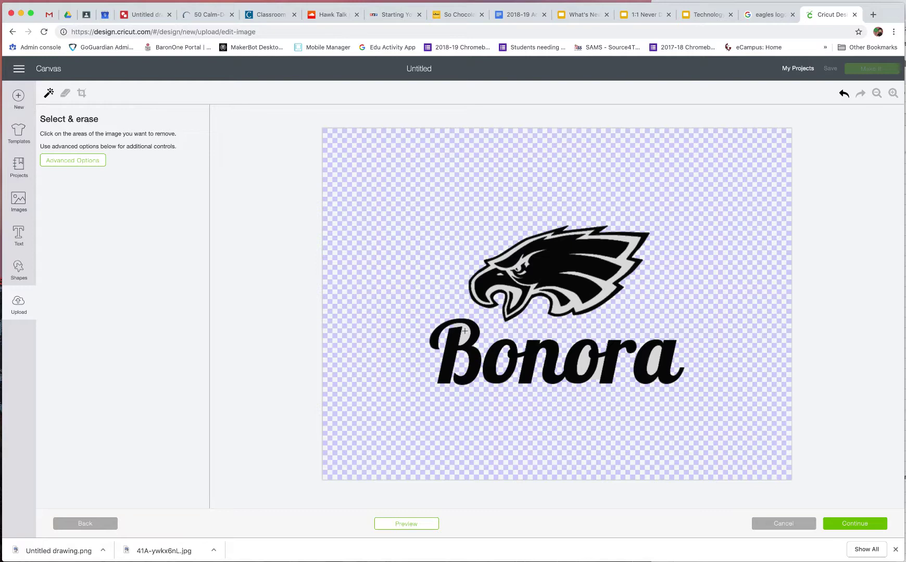
click(583, 361)
click(602, 369)
click(655, 358)
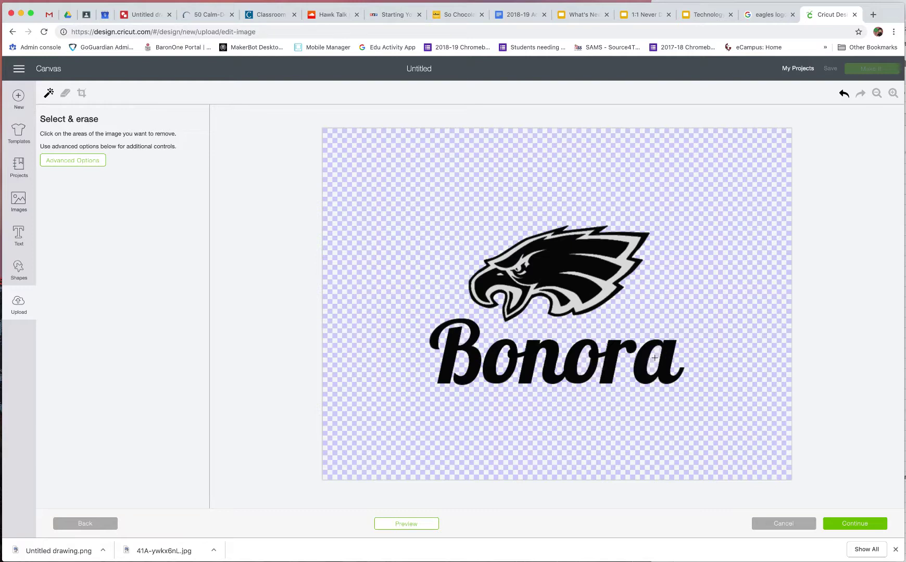
click(580, 305)
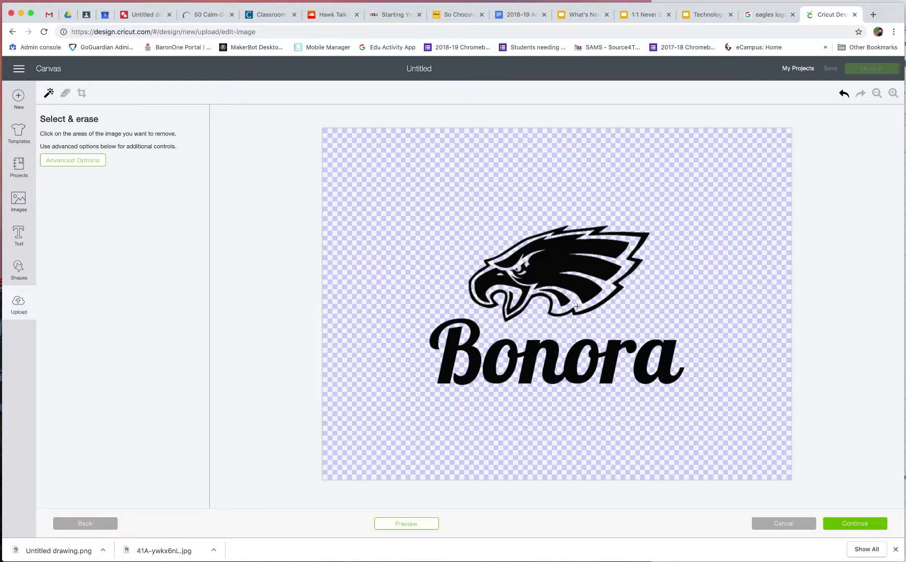
Save the cleaned Bonora eagle upload as a Cut image.
click(852, 523)
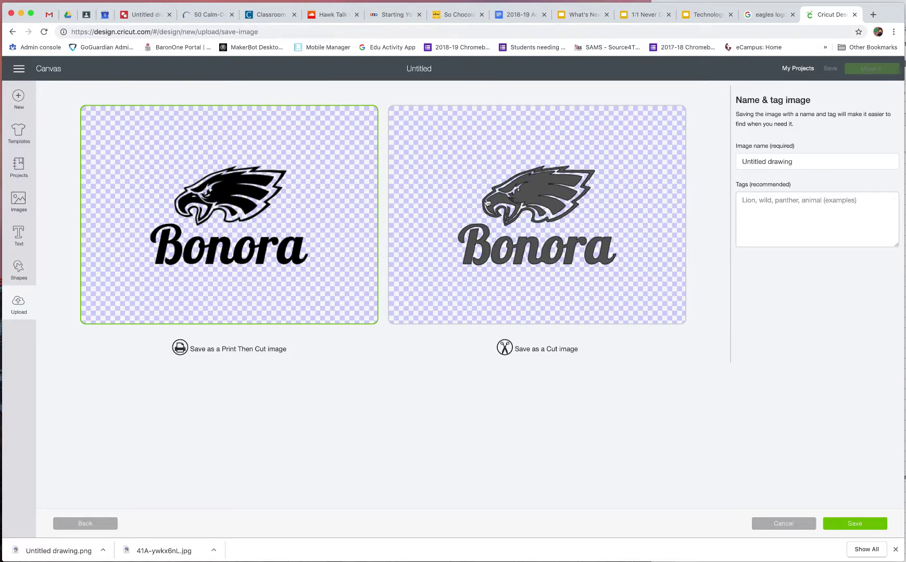
click(482, 206)
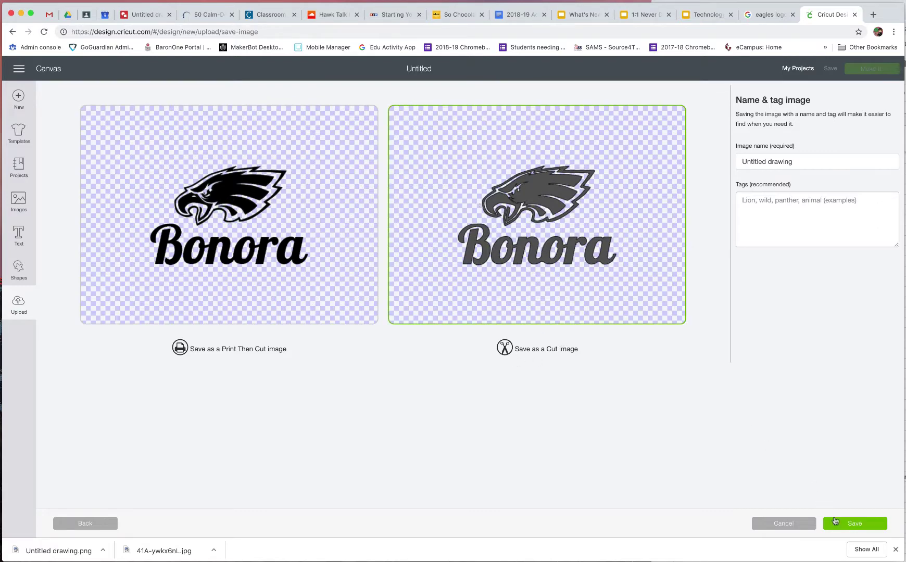
click(831, 521)
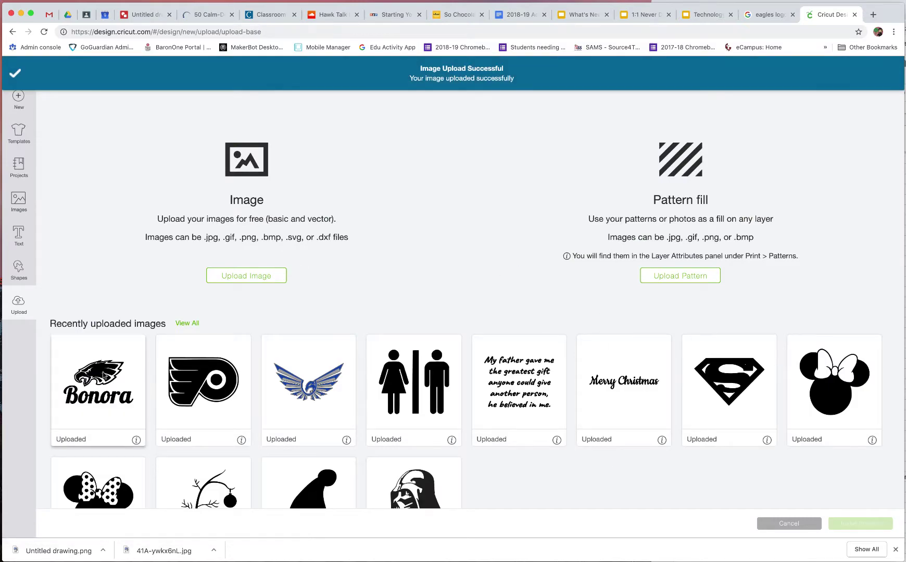
Insert the Bonora eagle image, enlarge it to 8.125 × 5.091 in, and position it toward the top-left.
click(856, 523)
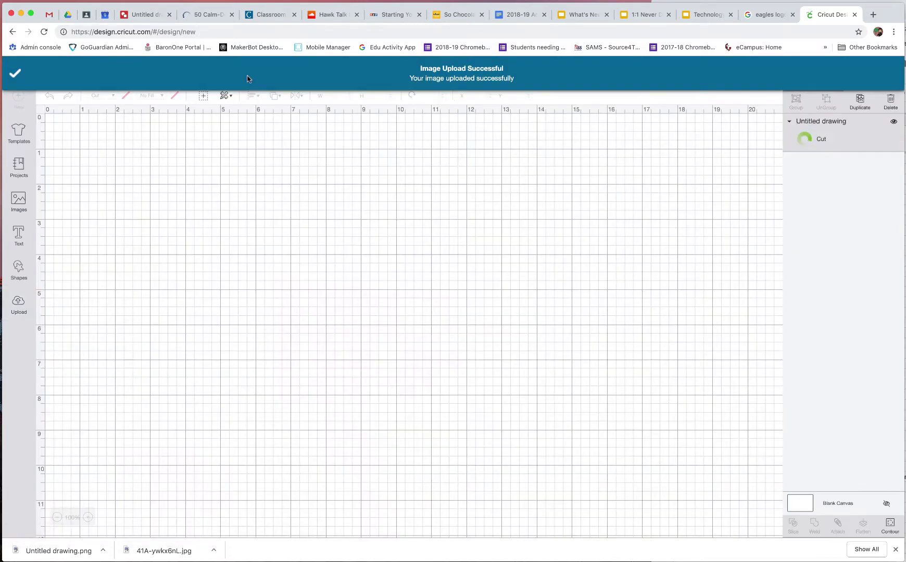
drag(128, 207, 137, 212)
drag(243, 259, 400, 359)
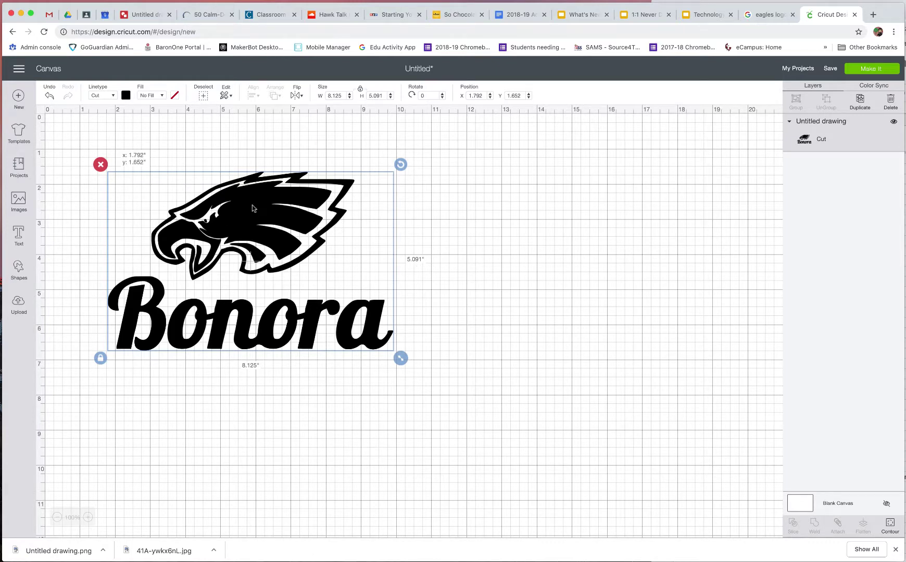
drag(265, 225, 253, 207)
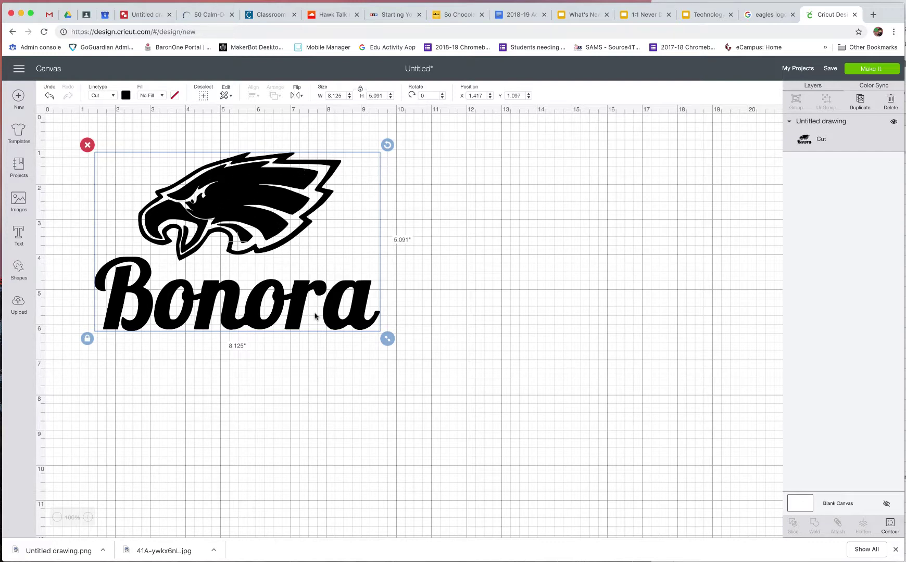
drag(275, 322, 266, 312)
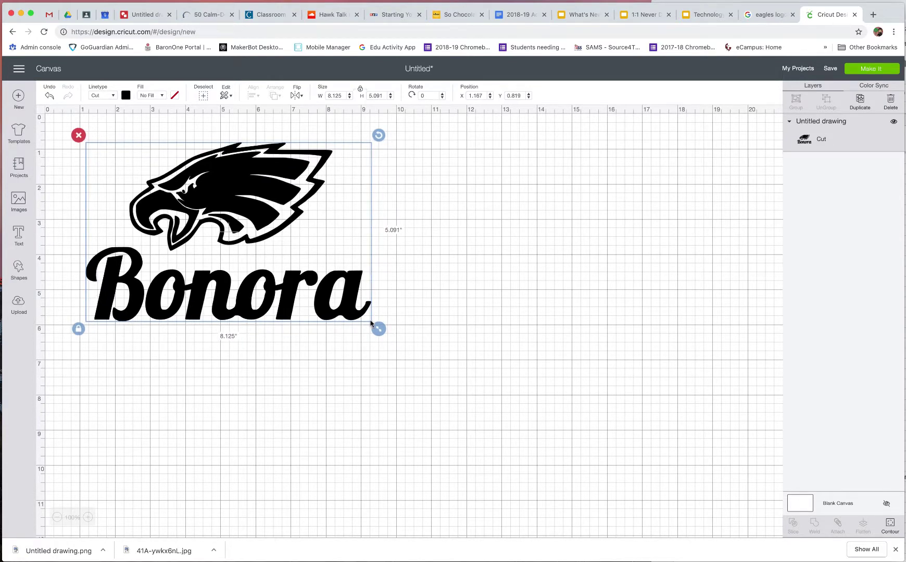
Shrink the eagle image to 3.986 × 2.498 in, then reselect and enlarge it to 11.069 × 6.936 in.
drag(370, 324, 229, 233)
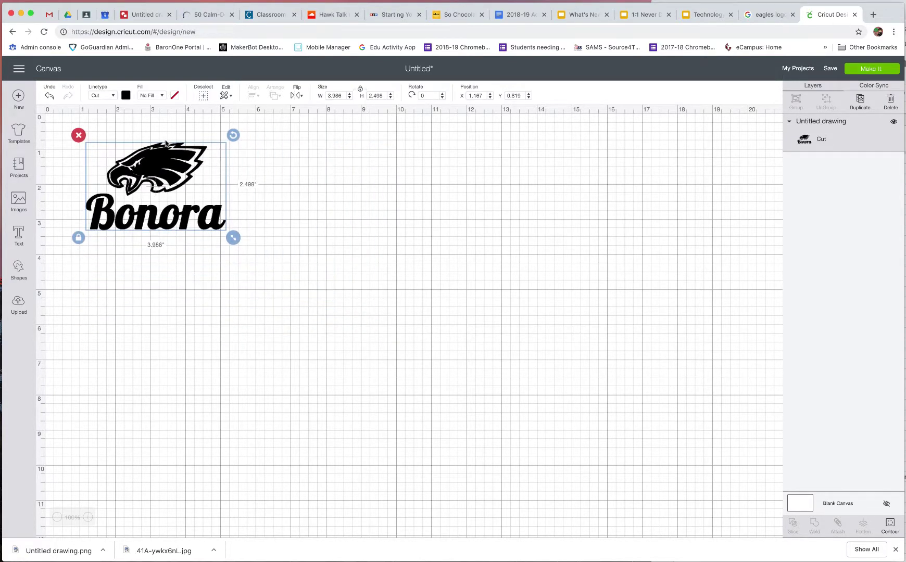
drag(166, 144, 159, 150)
click(150, 278)
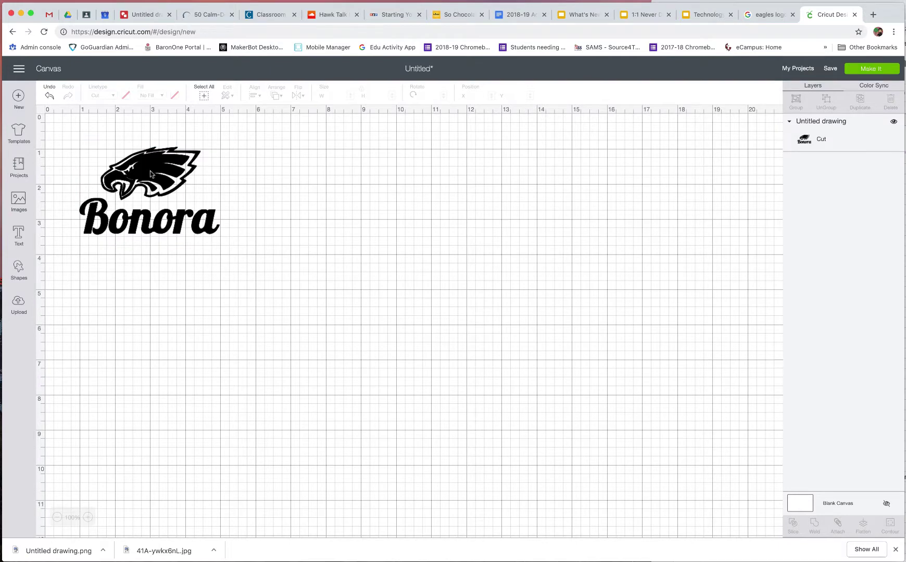
click(203, 233)
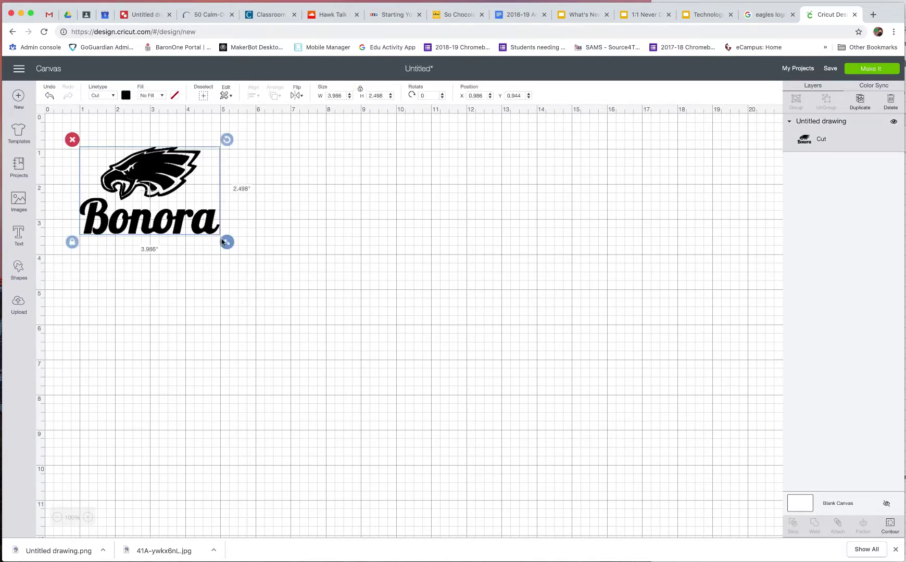
drag(227, 241, 472, 440)
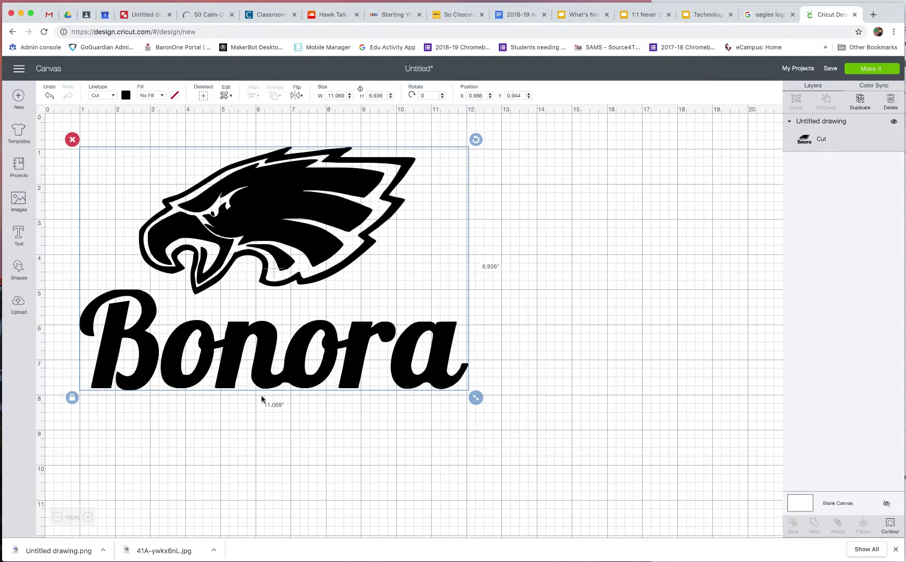